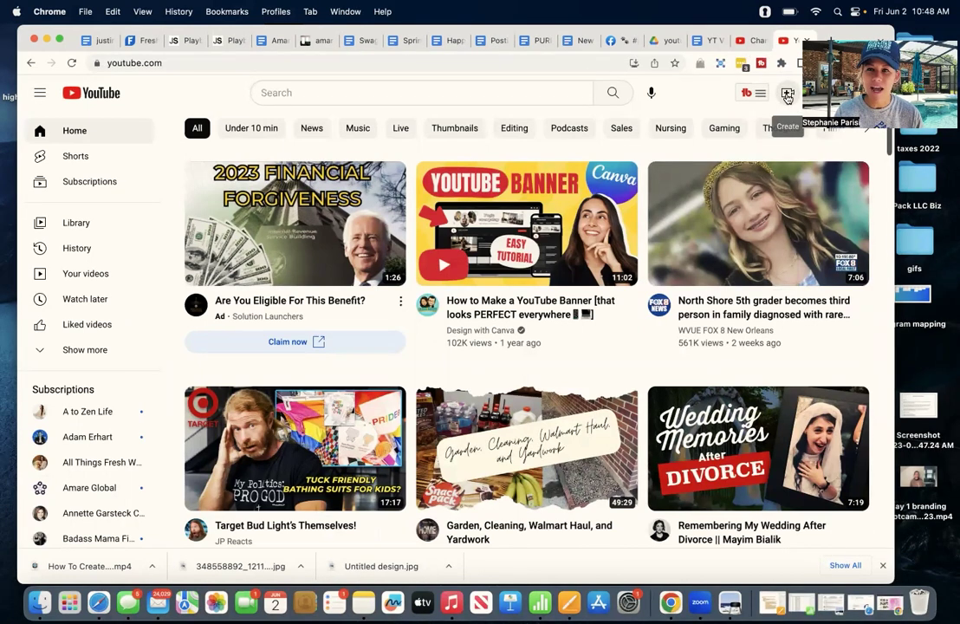
Start a new video upload with How To Create A Youtube Thumbnail In Canva.mp4 from the Downloads folder.
{"action": "left_click", "coordinate": [787, 94]}
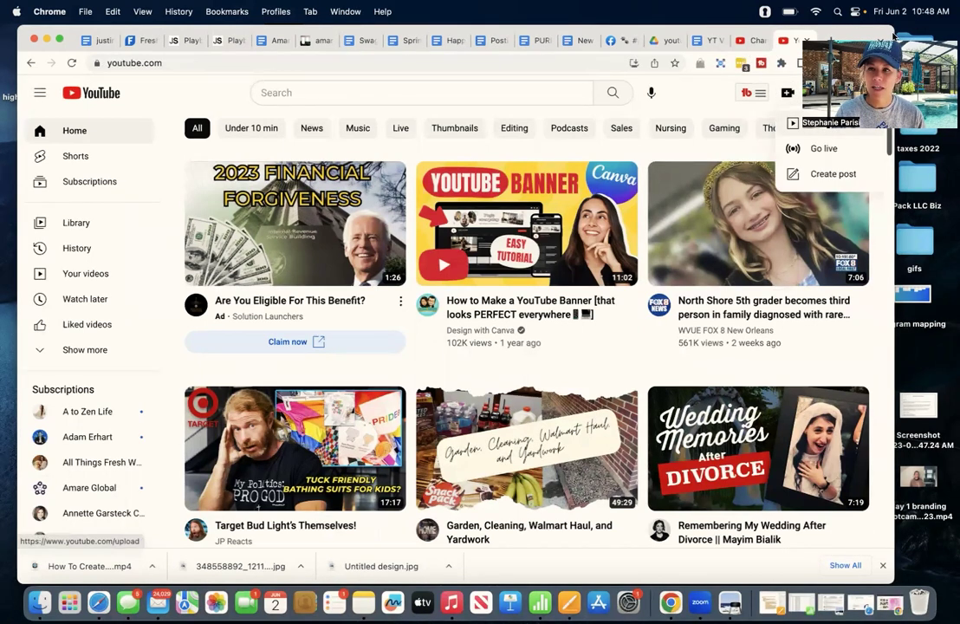
{"action": "left_click_drag", "start_coordinate": [899, 33], "coordinate": [882, 33]}
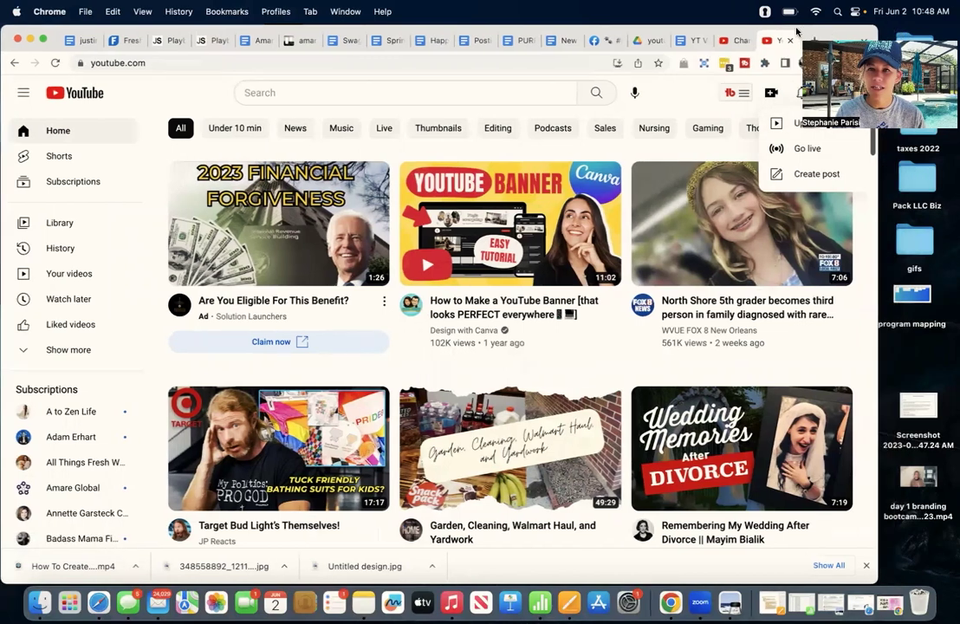
{"action": "left_click", "coordinate": [799, 121]}
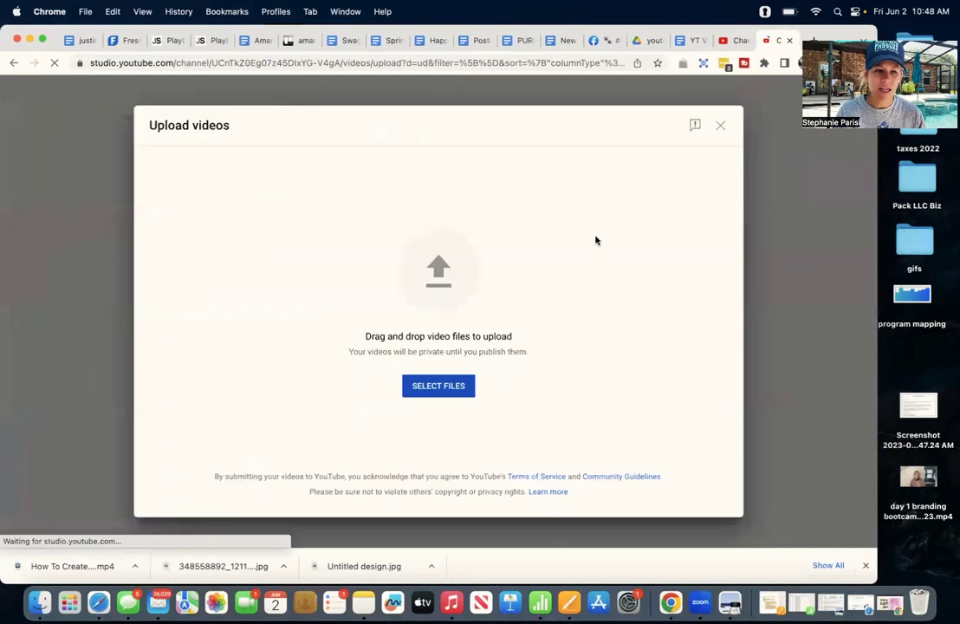
{"action": "left_click", "coordinate": [437, 389]}
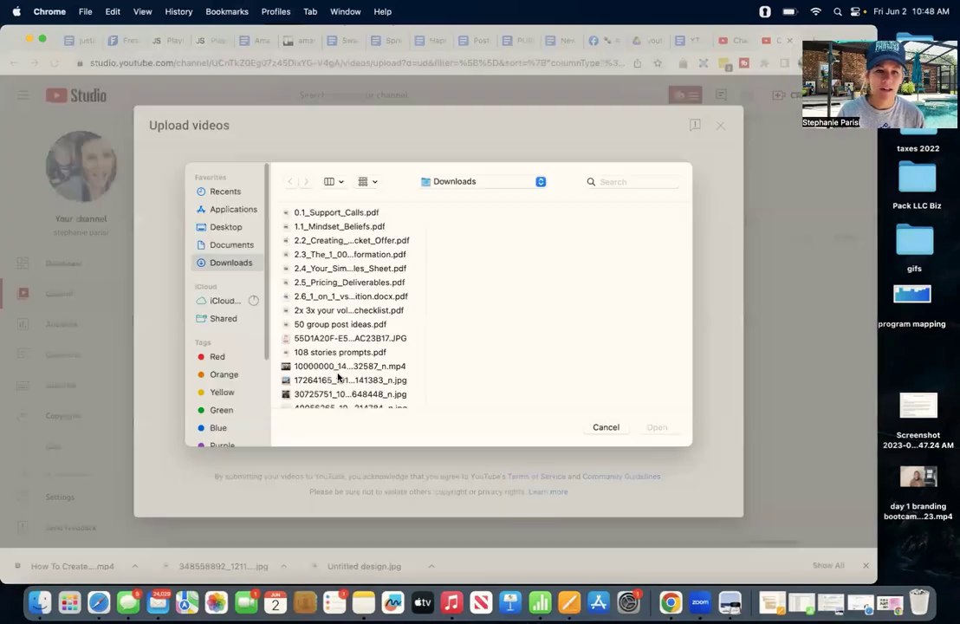
{"action": "scroll", "coordinate": [312, 378], "scroll_direction": "down", "scroll_amount": 10}
{"action": "scroll", "coordinate": [339, 378], "scroll_direction": "down", "scroll_amount": 15}
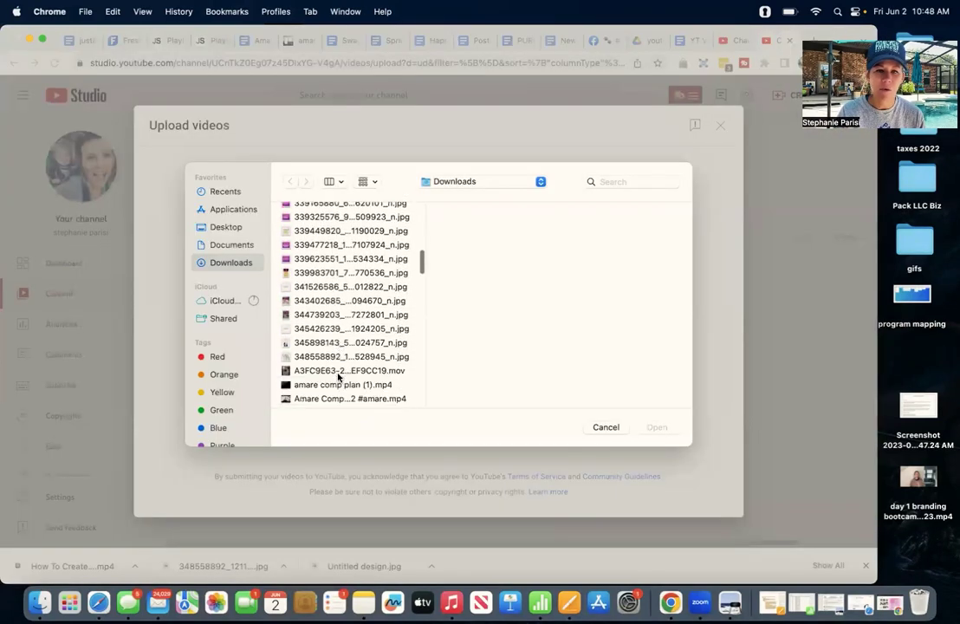
{"action": "left_click", "coordinate": [347, 363]}
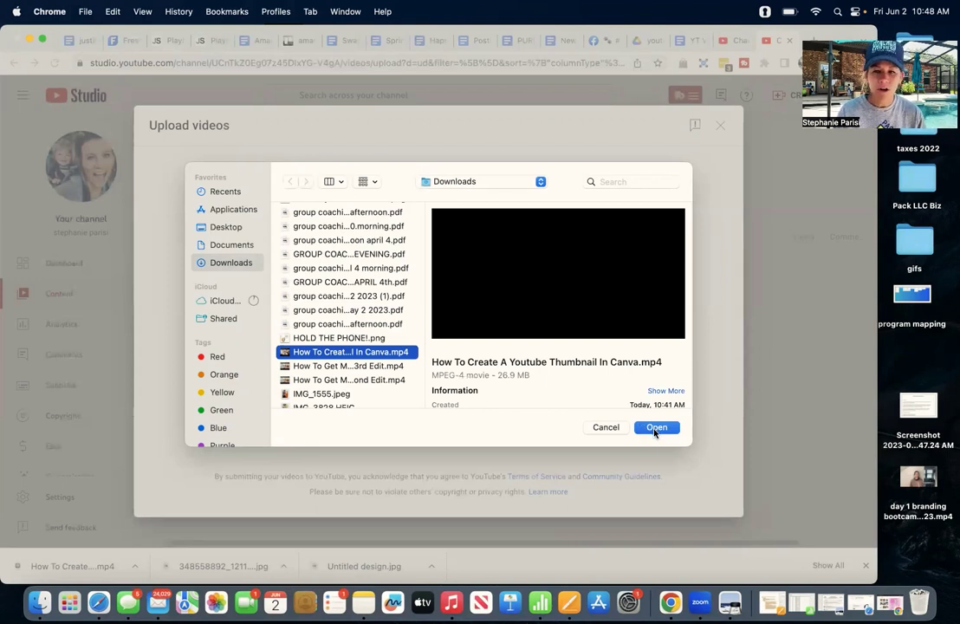
{"action": "left_click", "coordinate": [656, 428]}
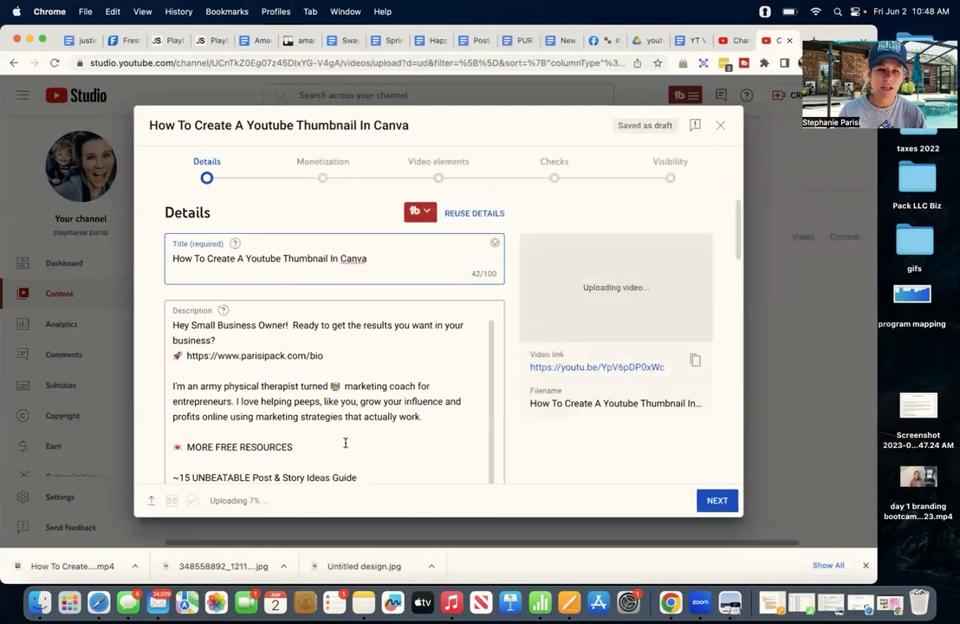
Look over the prefilled video description, continue to the monetization settings and turn monetization on.
{"action": "scroll", "coordinate": [370, 444], "scroll_direction": "down", "scroll_amount": 10}
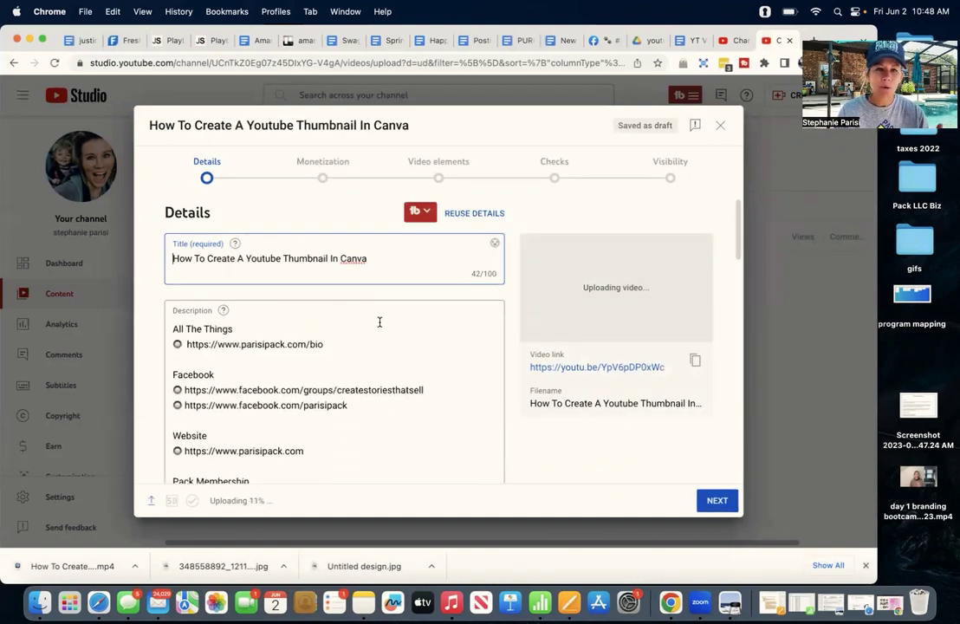
{"action": "scroll", "coordinate": [423, 438], "scroll_direction": "up", "scroll_amount": 3}
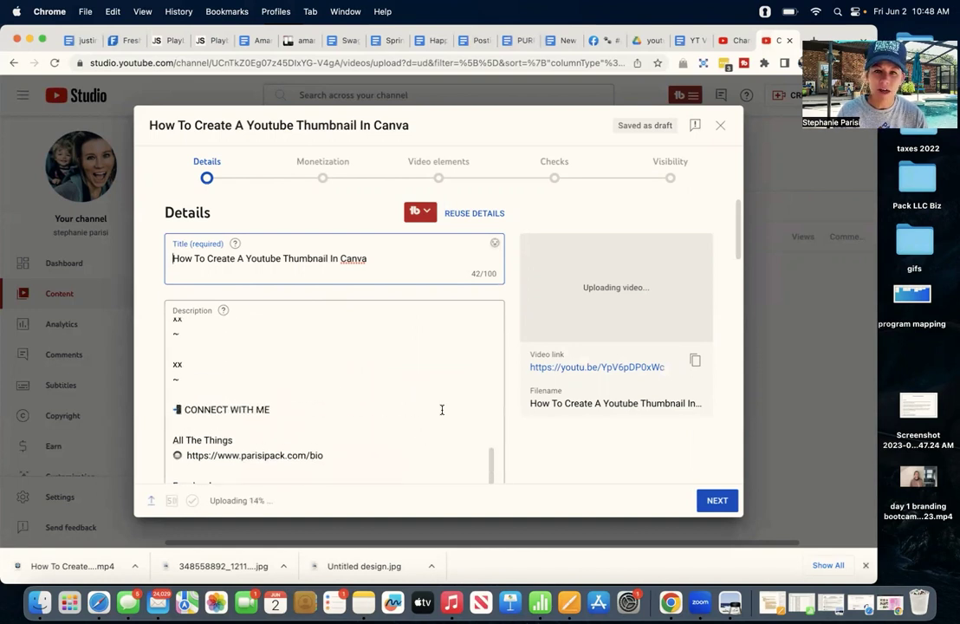
{"action": "left_click", "coordinate": [717, 501]}
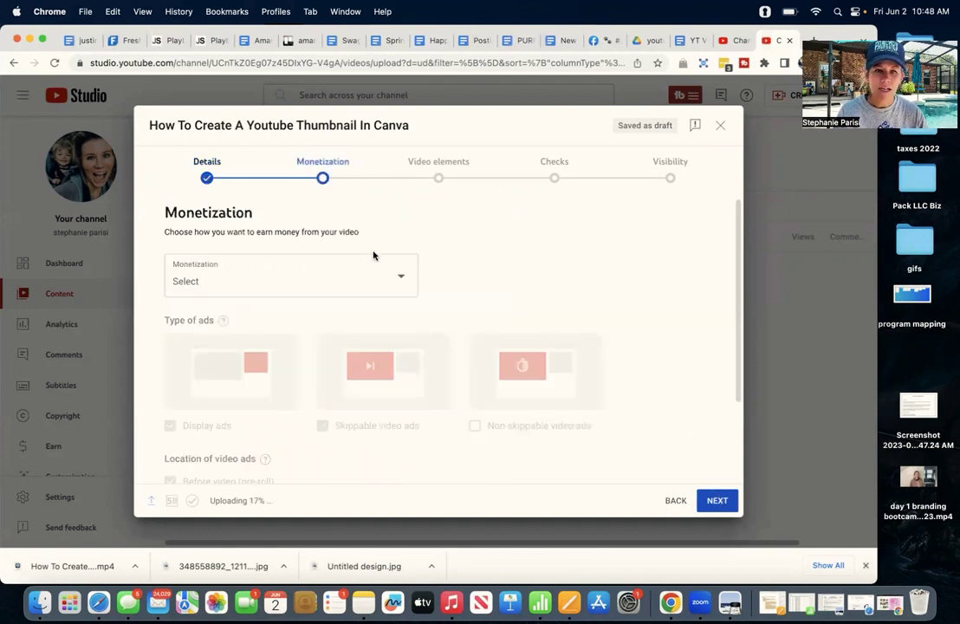
{"action": "left_click", "coordinate": [399, 274]}
{"action": "left_click", "coordinate": [200, 280]}
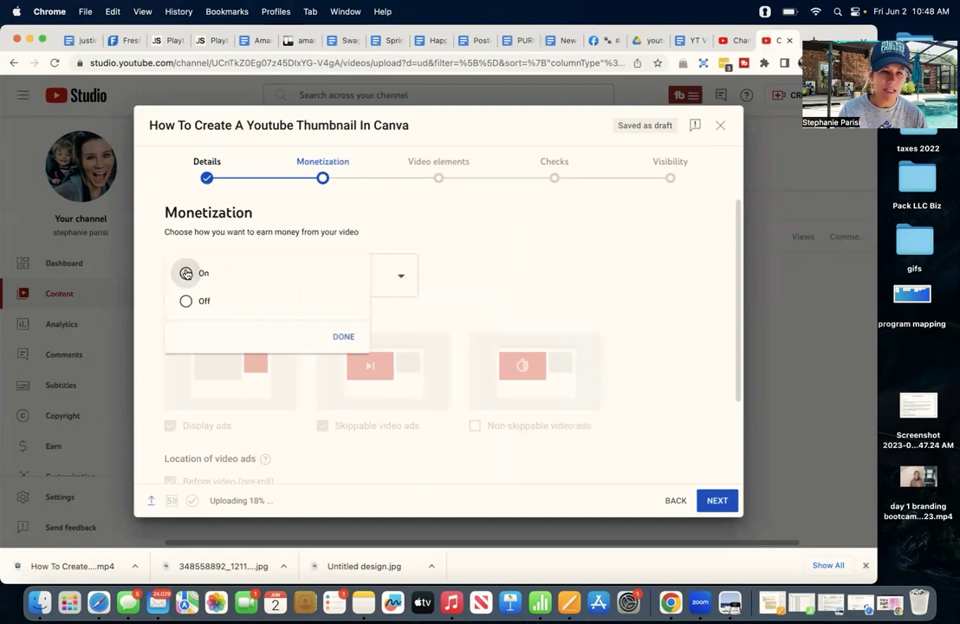
{"action": "left_click", "coordinate": [345, 337]}
{"action": "scroll", "coordinate": [641, 359], "scroll_direction": "down", "scroll_amount": 3}
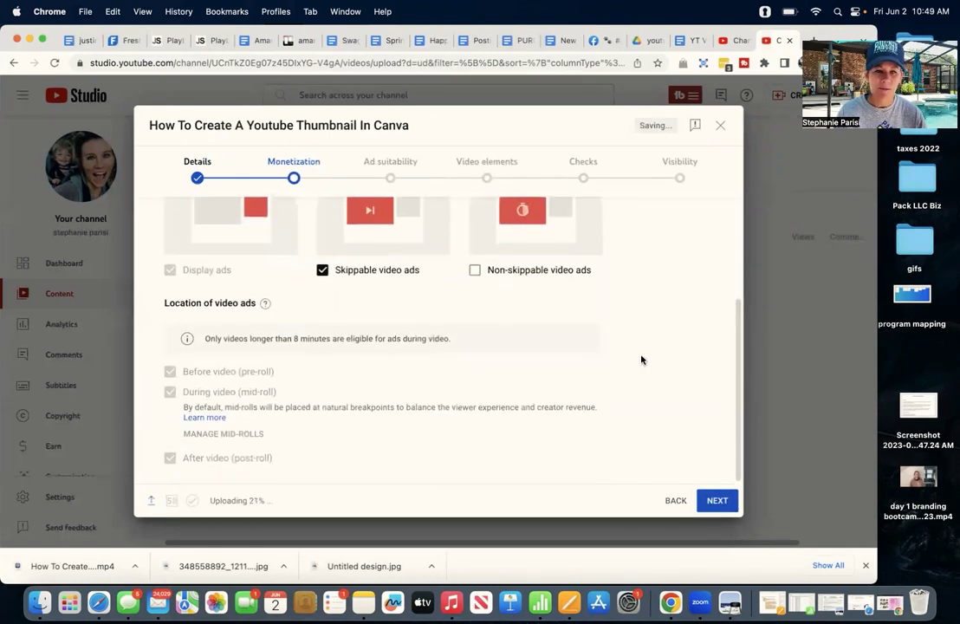
Rate the video's ad suitability as None of the above and submit the rating.
{"action": "left_click", "coordinate": [717, 501]}
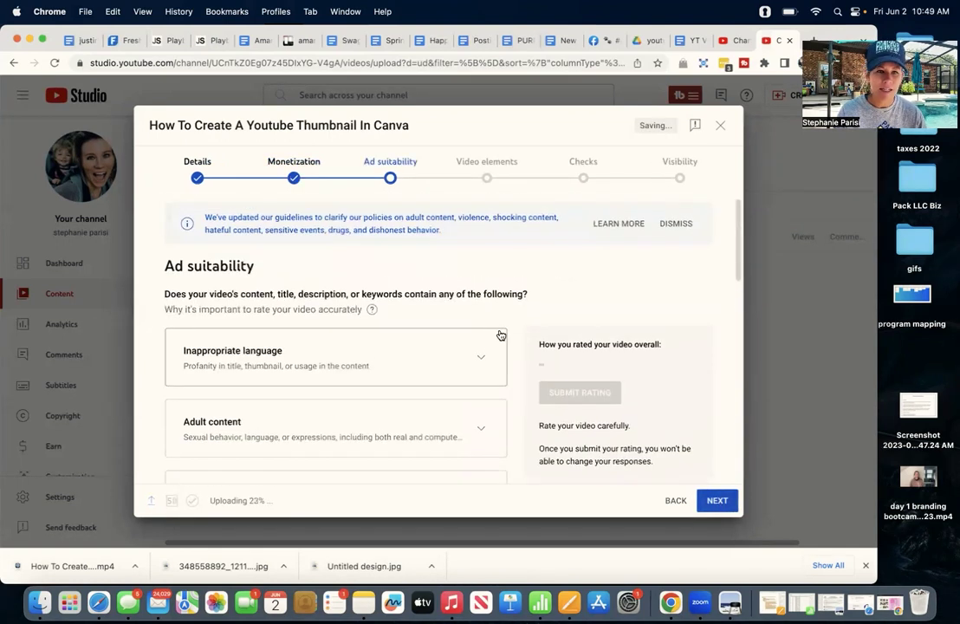
{"action": "scroll", "coordinate": [501, 336], "scroll_direction": "down", "scroll_amount": 8}
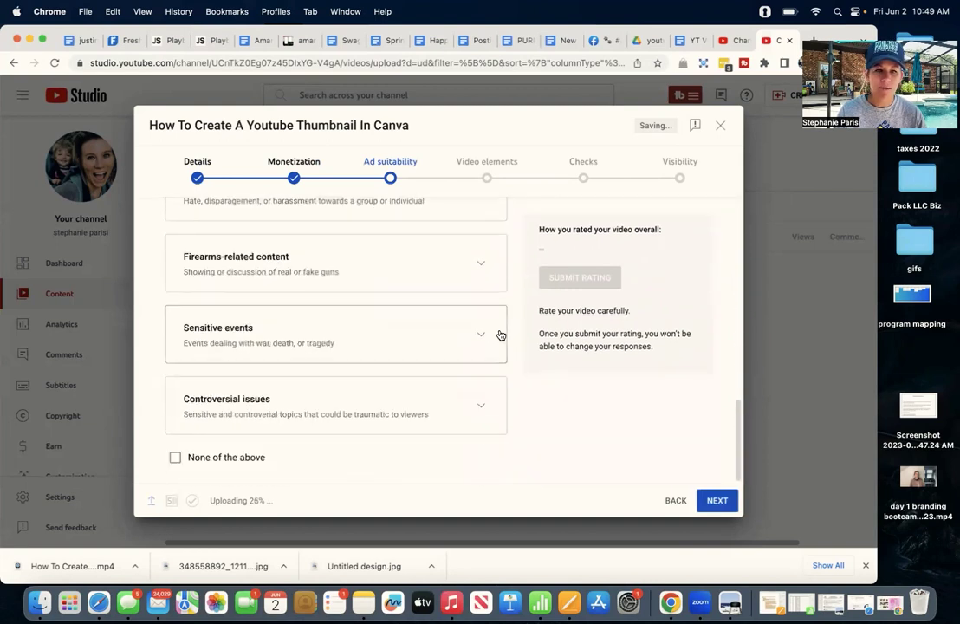
{"action": "left_click", "coordinate": [174, 457]}
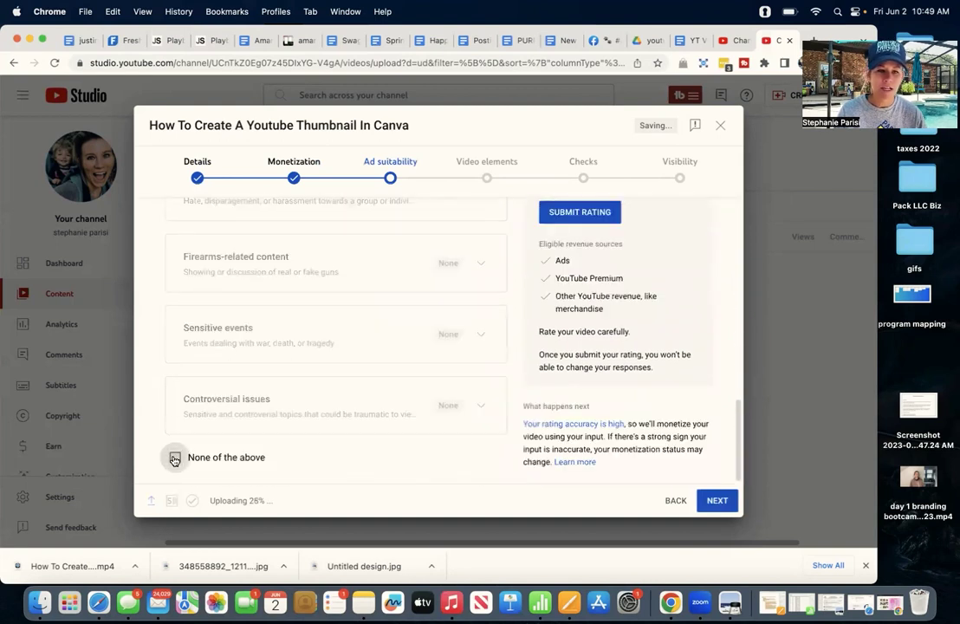
{"action": "left_click", "coordinate": [606, 213]}
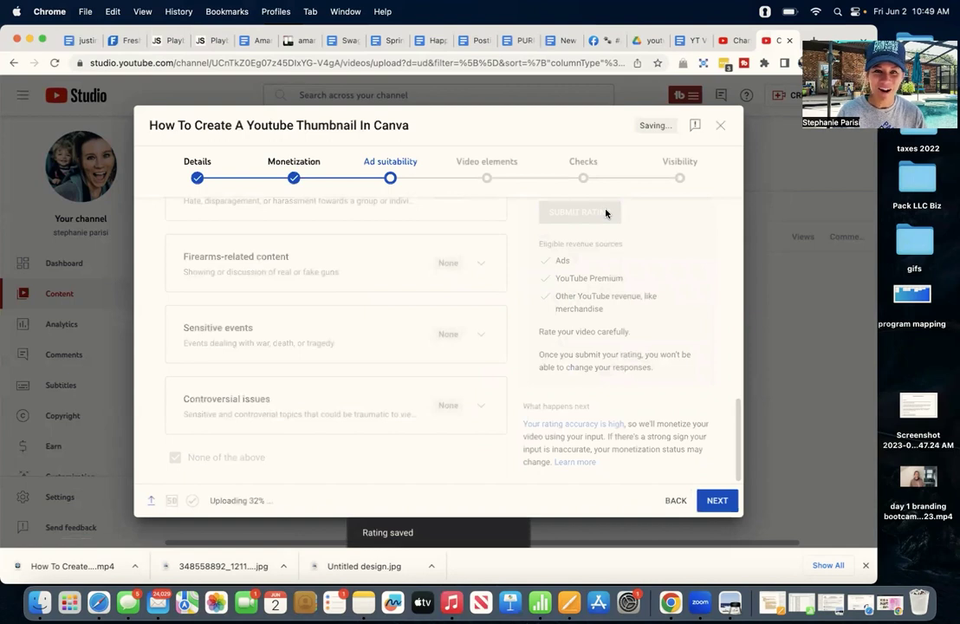
Continue to the visibility settings without adding subtitles, an end screen, cards or other video elements.
{"action": "left_click", "coordinate": [719, 503]}
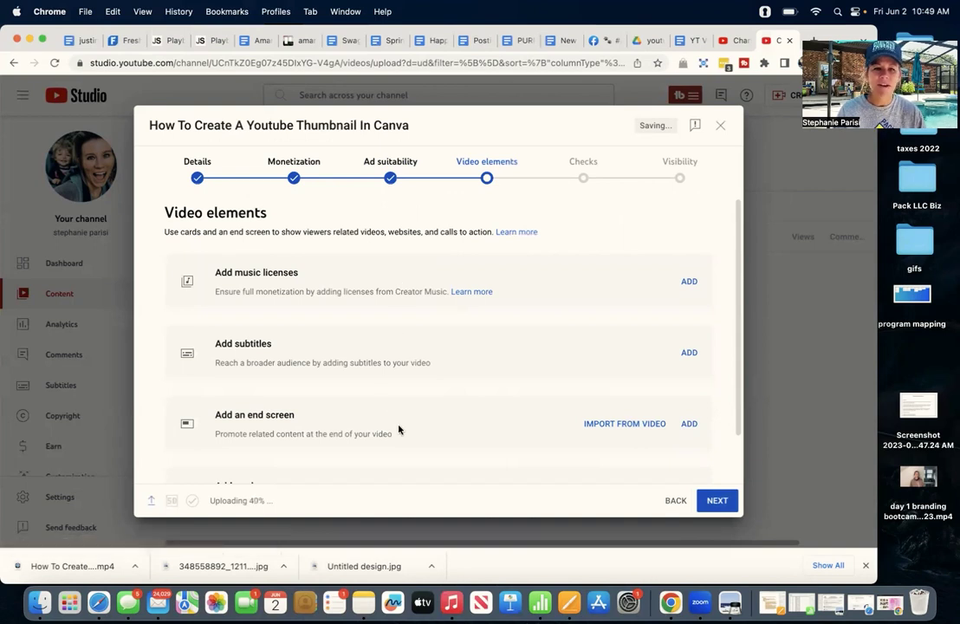
{"action": "scroll", "coordinate": [515, 428], "scroll_direction": "down", "scroll_amount": 2}
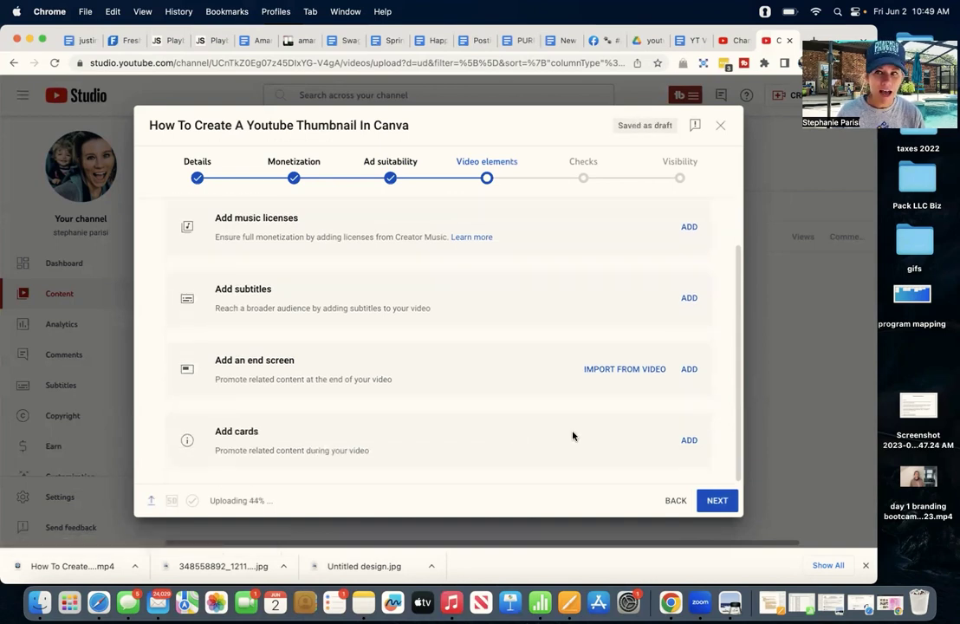
{"action": "left_click", "coordinate": [718, 503]}
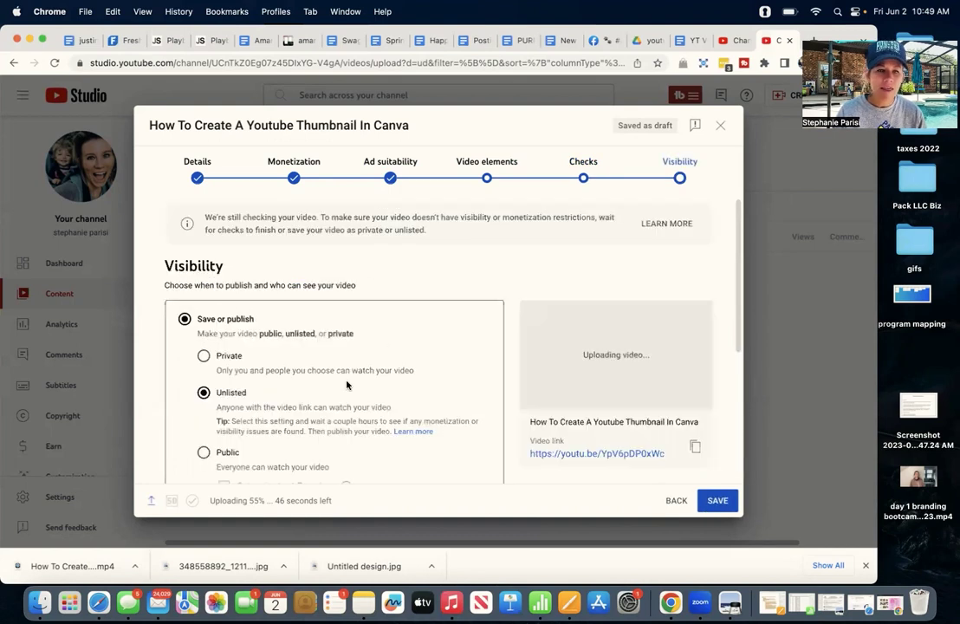
Schedule the video to go public on Jun 22, 2023.
{"action": "scroll", "coordinate": [347, 384], "scroll_direction": "down", "scroll_amount": 2}
{"action": "scroll", "coordinate": [343, 317], "scroll_direction": "down", "scroll_amount": 2}
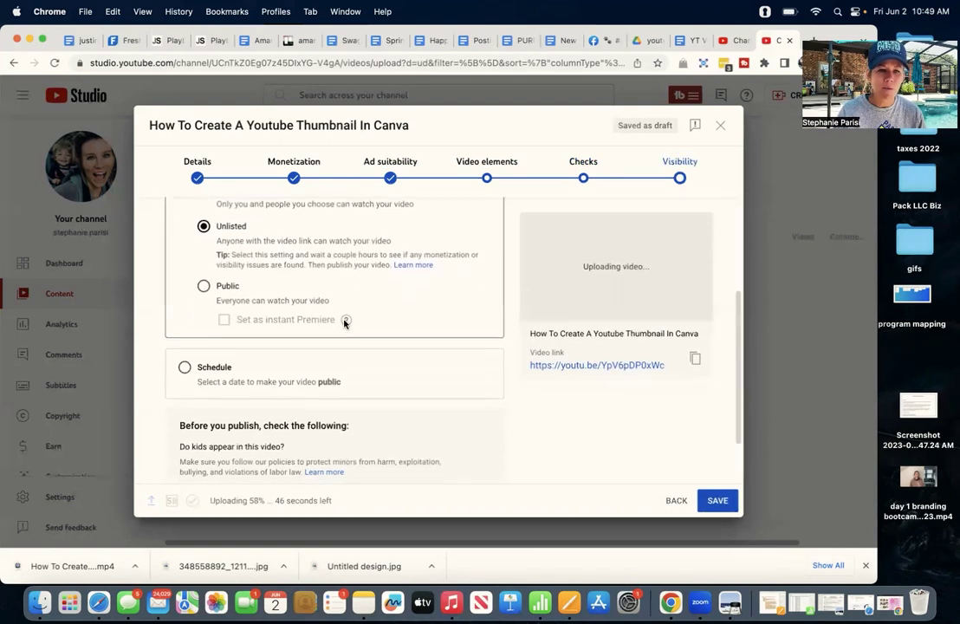
{"action": "scroll", "coordinate": [343, 264], "scroll_direction": "up", "scroll_amount": 2}
{"action": "scroll", "coordinate": [344, 317], "scroll_direction": "down", "scroll_amount": 1}
{"action": "left_click", "coordinate": [183, 347]}
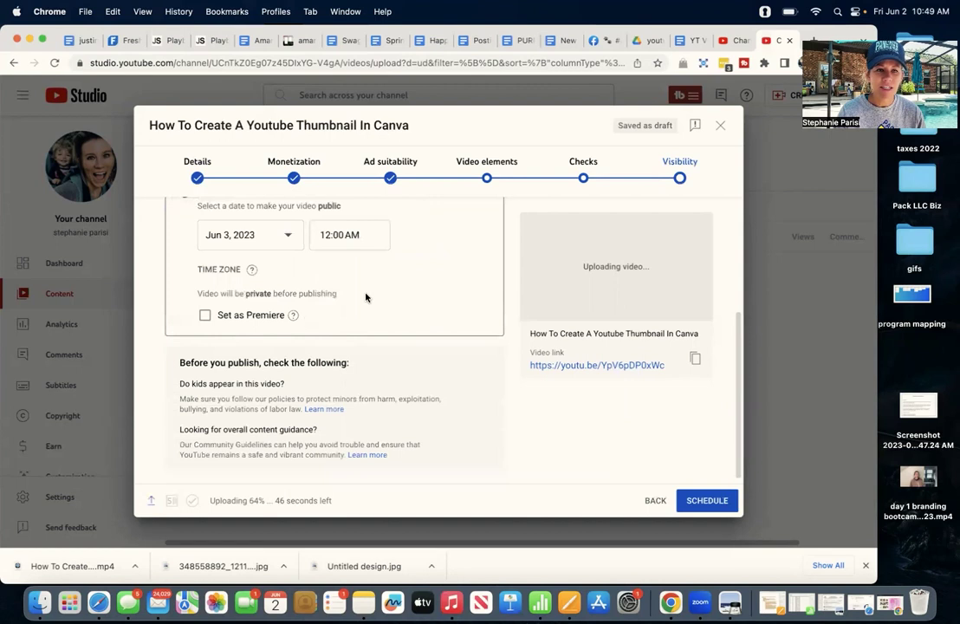
{"action": "scroll", "coordinate": [367, 296], "scroll_direction": "up", "scroll_amount": 1}
{"action": "left_click", "coordinate": [290, 282]}
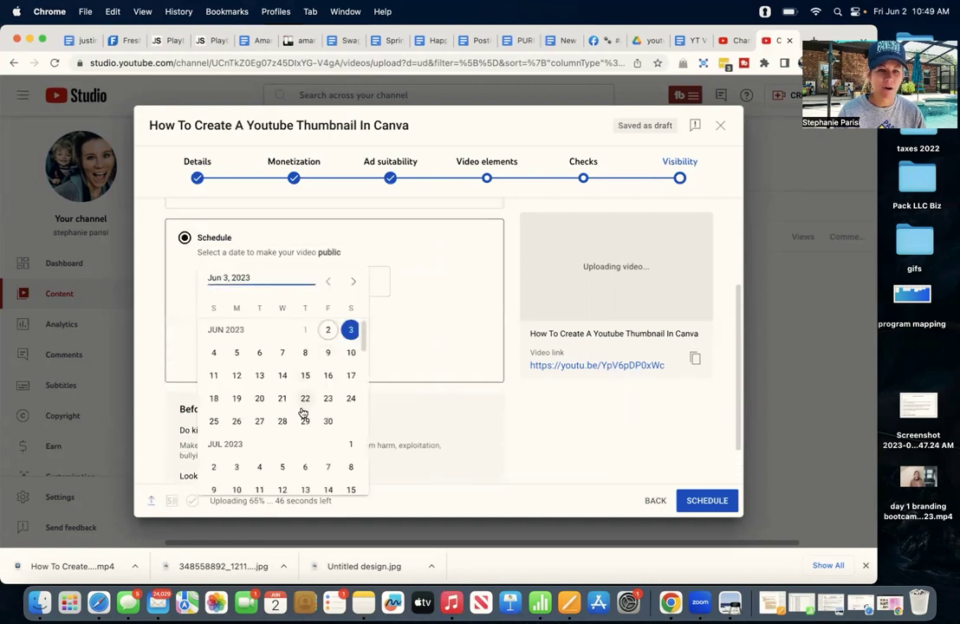
{"action": "left_click", "coordinate": [305, 398]}
{"action": "left_click", "coordinate": [708, 503]}
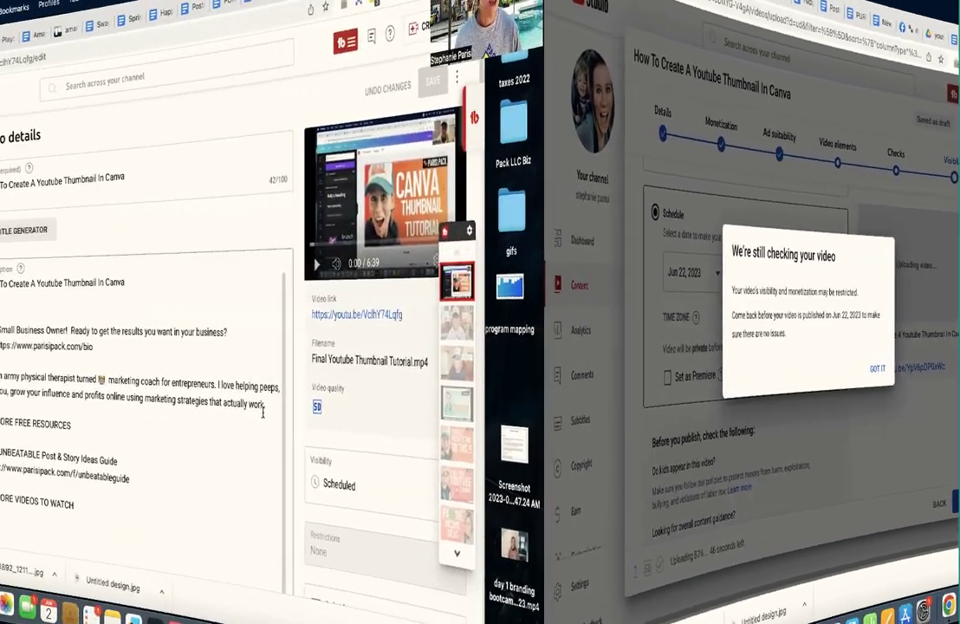
Upload orange youtube thumbnails (19).png from Downloads as the video's custom thumbnail in its video details.
{"action": "scroll", "coordinate": [417, 394], "scroll_direction": "down", "scroll_amount": 3}
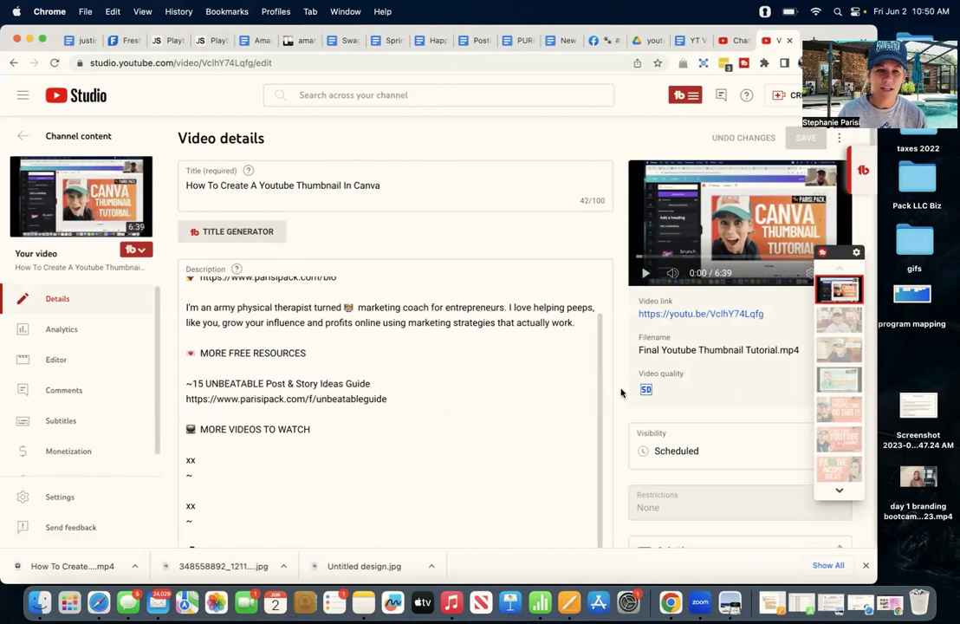
{"action": "scroll", "coordinate": [621, 393], "scroll_direction": "down", "scroll_amount": 6}
{"action": "scroll", "coordinate": [620, 393], "scroll_direction": "down", "scroll_amount": 10}
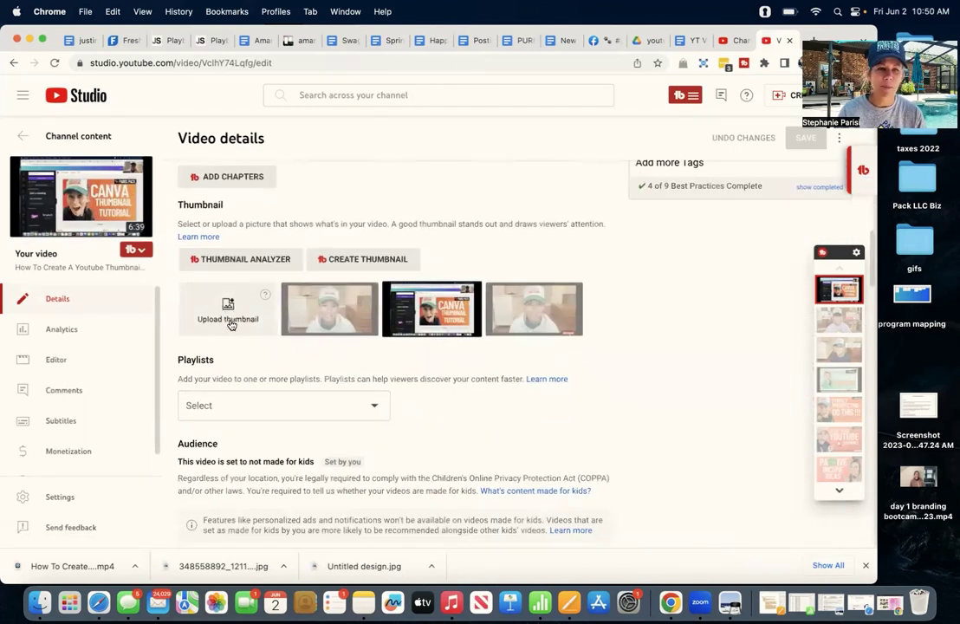
{"action": "left_click", "coordinate": [238, 318]}
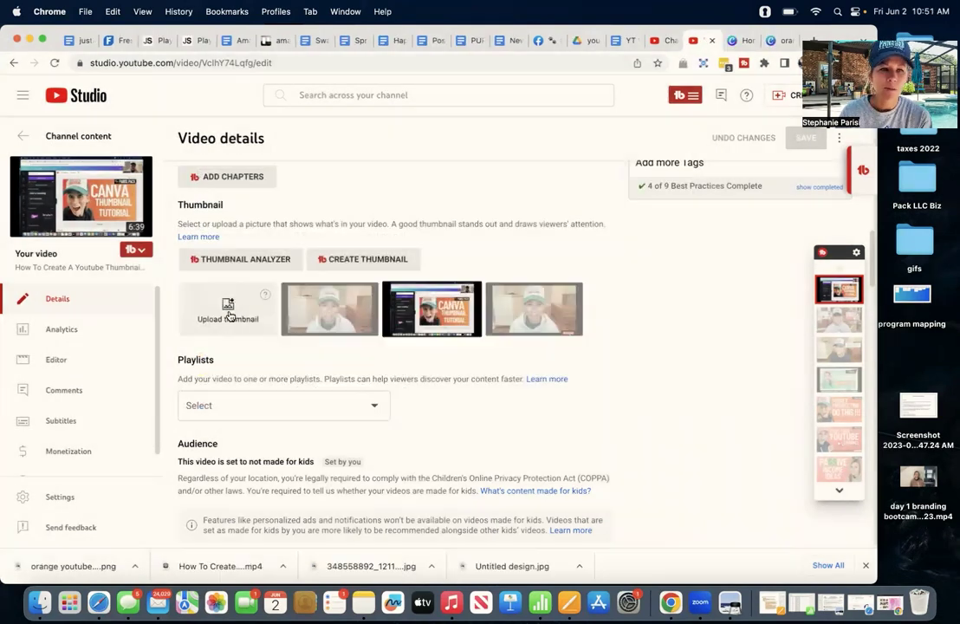
{"action": "left_click", "coordinate": [229, 314]}
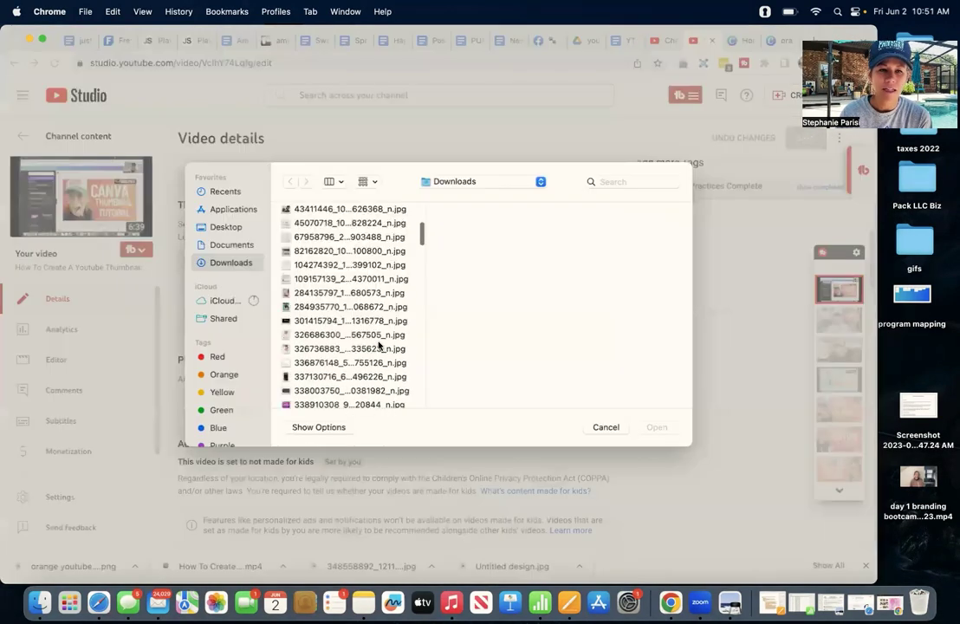
{"action": "scroll", "coordinate": [377, 346], "scroll_direction": "down", "scroll_amount": 10}
{"action": "scroll", "coordinate": [378, 345], "scroll_direction": "down", "scroll_amount": 10}
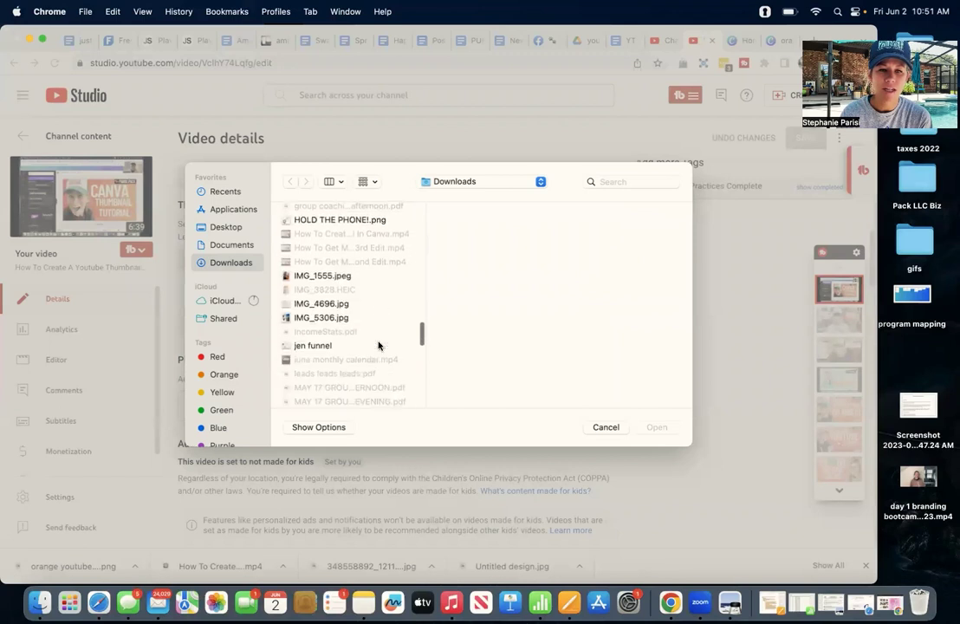
{"action": "left_click", "coordinate": [359, 328]}
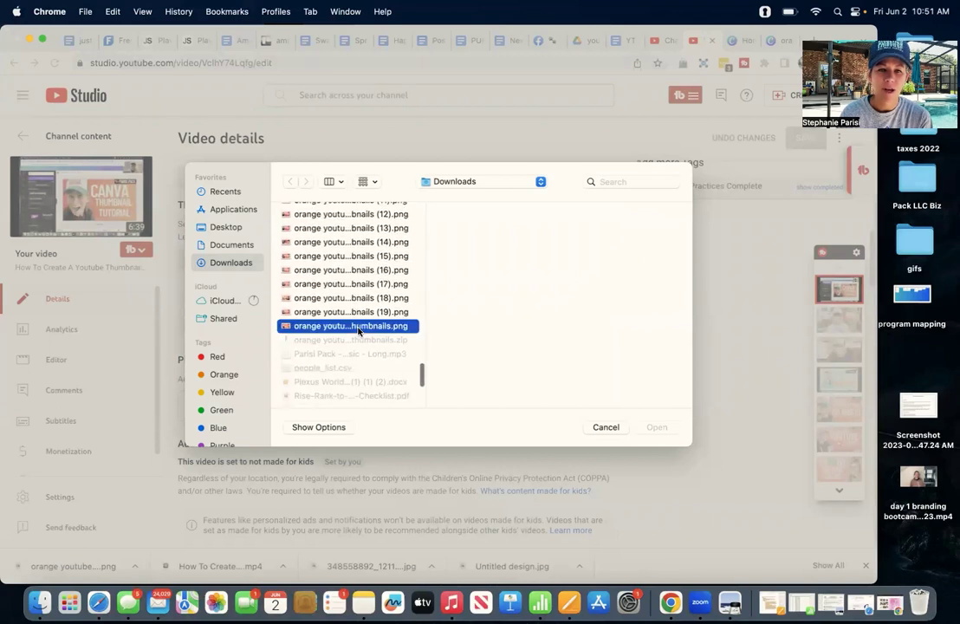
{"action": "left_click", "coordinate": [365, 312]}
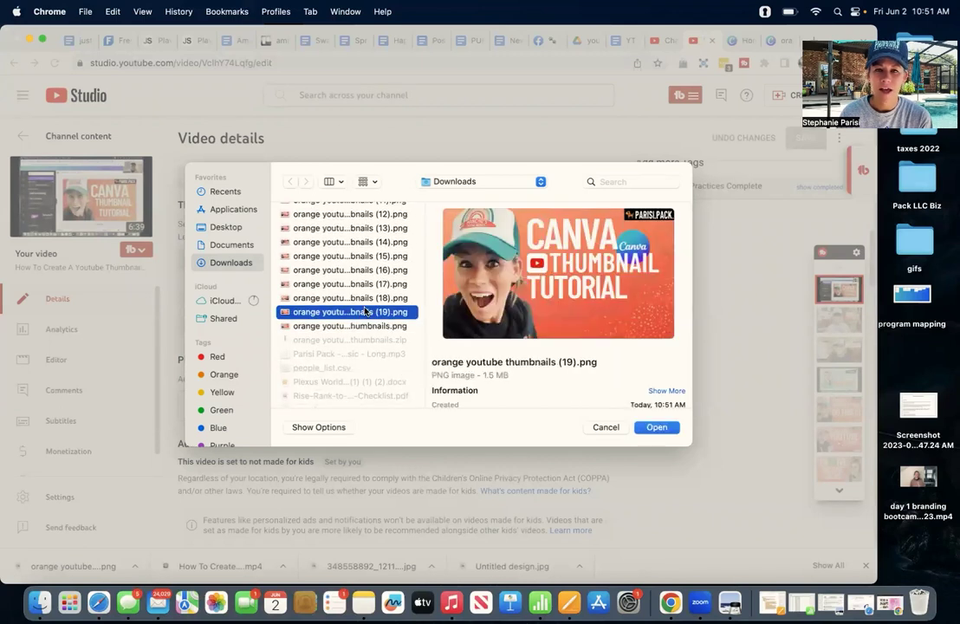
{"action": "left_click", "coordinate": [655, 428]}
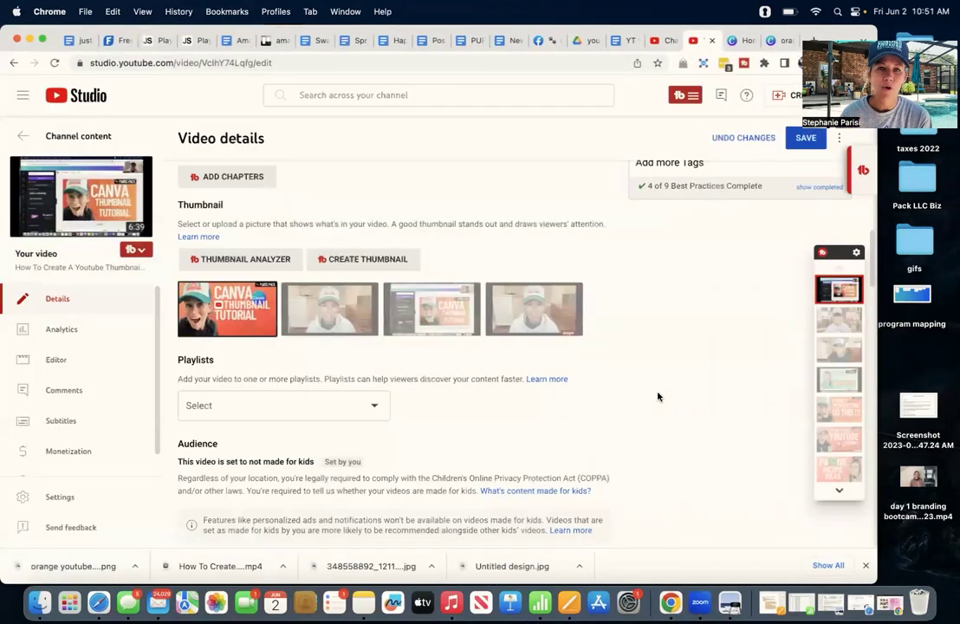
Save the video's changed details and review the new thumbnail in the video preview.
{"action": "left_click_drag", "start_coordinate": [792, 32], "coordinate": [767, 32]}
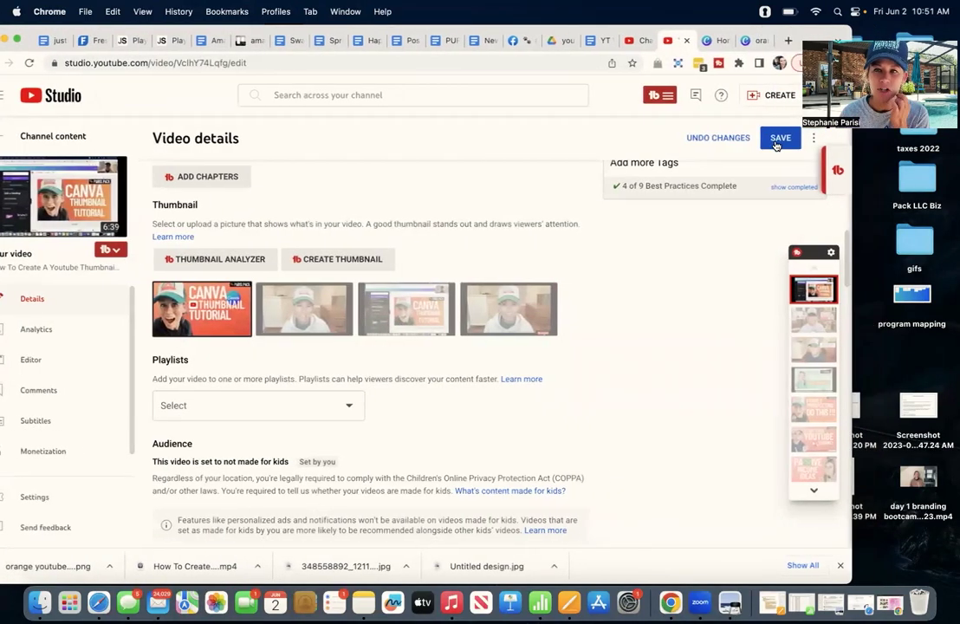
{"action": "left_click", "coordinate": [780, 140]}
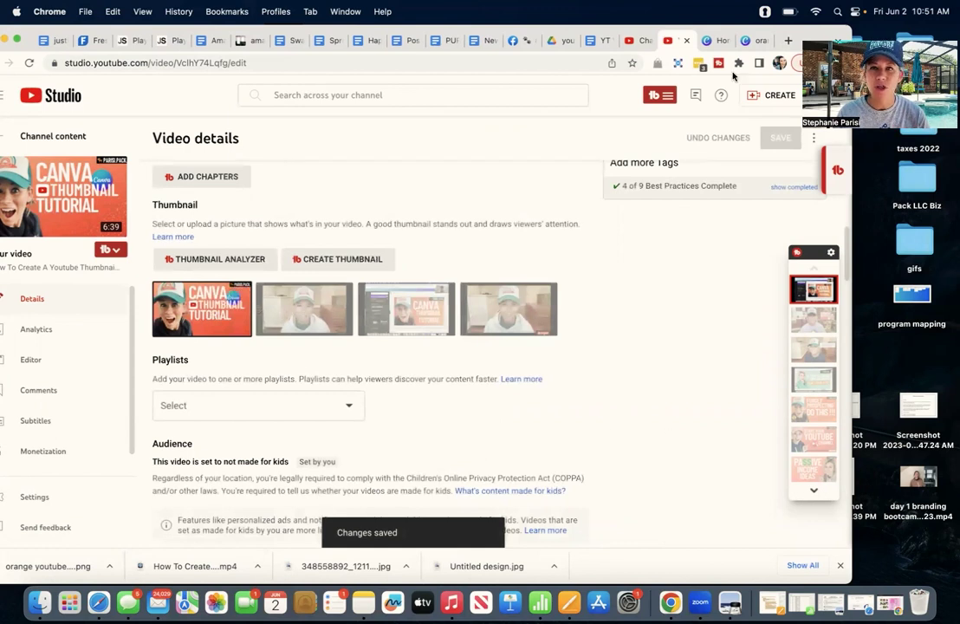
{"action": "left_click_drag", "start_coordinate": [819, 40], "coordinate": [903, 40]}
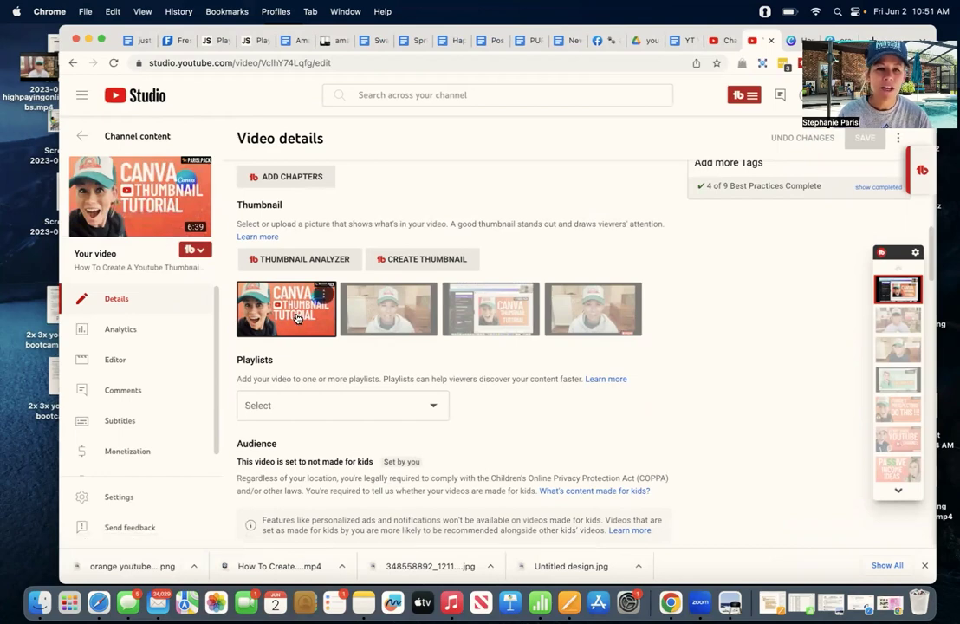
{"action": "scroll", "coordinate": [539, 373], "scroll_direction": "up", "scroll_amount": 10}
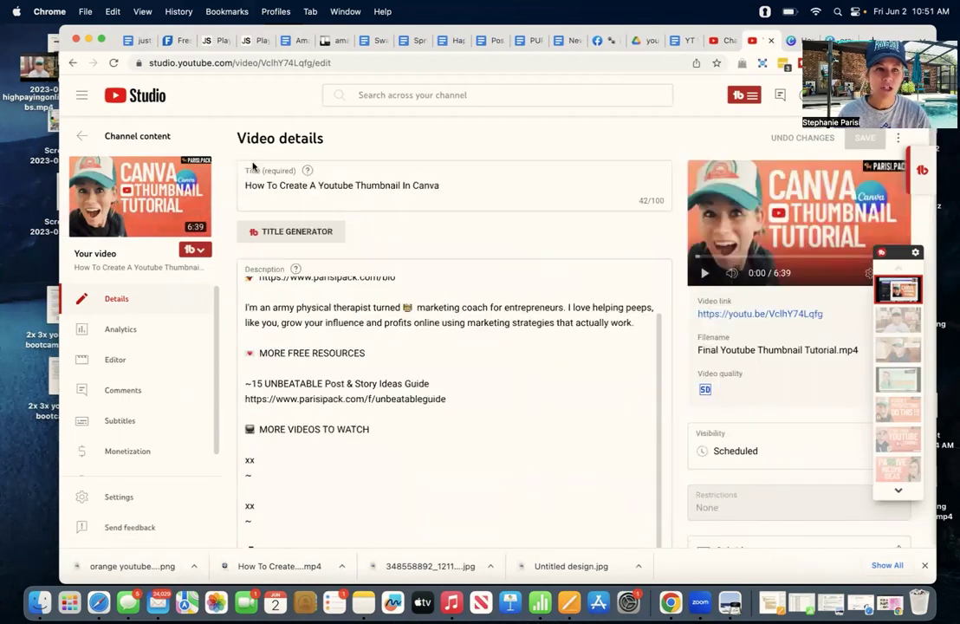
Return to the channel content list and open the details of the How To Create A Youtube Thumbnail In Canva video.
{"action": "left_click", "coordinate": [78, 139]}
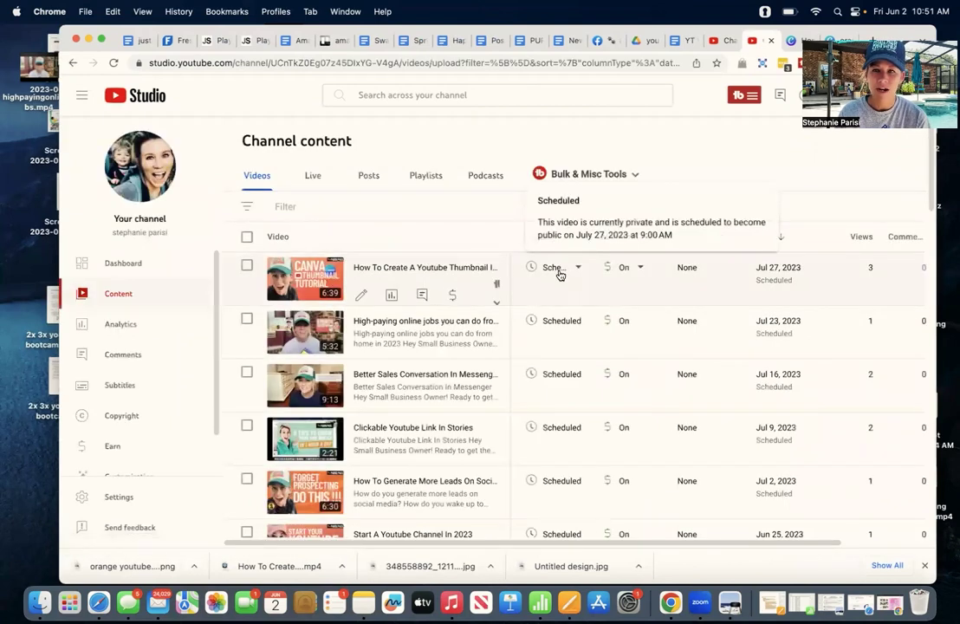
{"action": "left_click", "coordinate": [311, 275]}
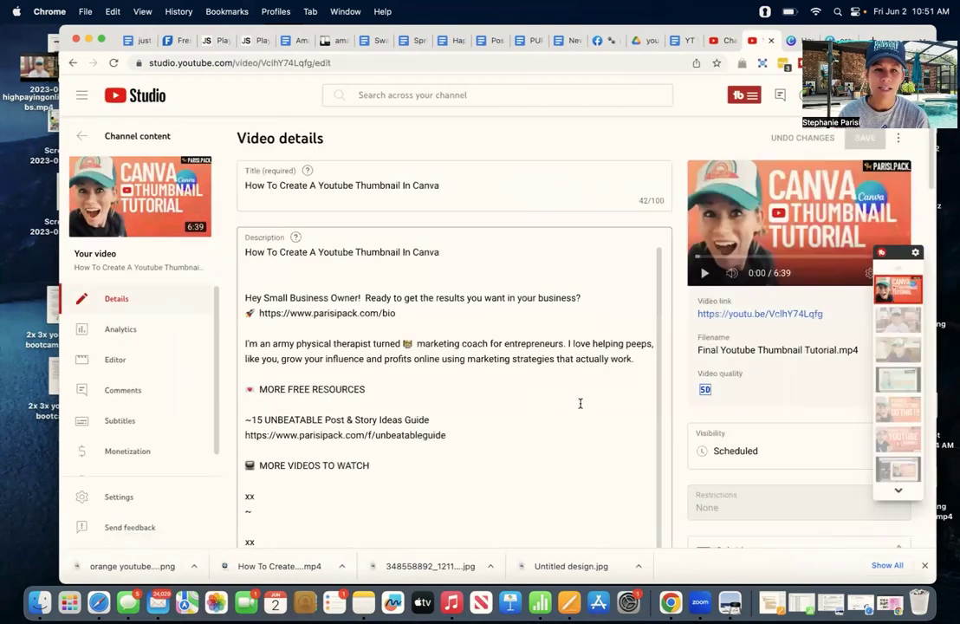
Replace the video's custom thumbnail with orange youtube thumbnails (18).png from Downloads and save the change.
{"action": "scroll", "coordinate": [579, 403], "scroll_direction": "down", "scroll_amount": 20}
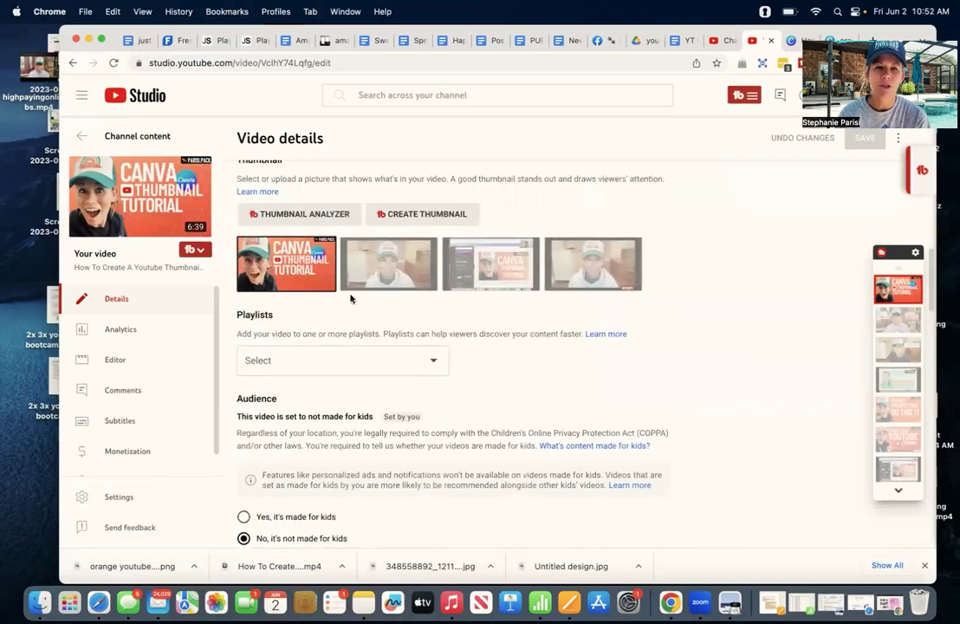
{"action": "mouse_move", "coordinate": [325, 252]}
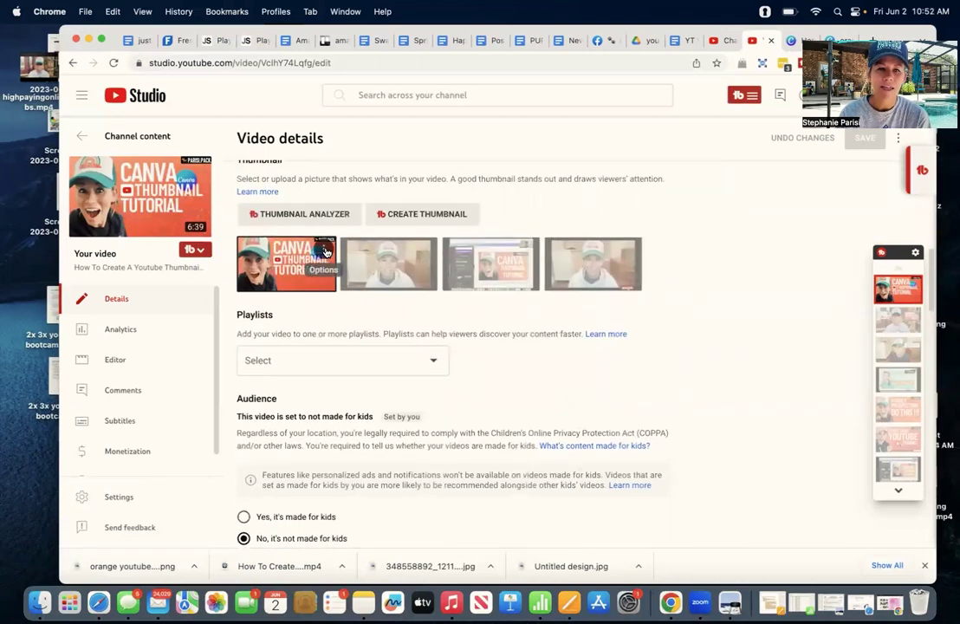
{"action": "left_click", "coordinate": [325, 252]}
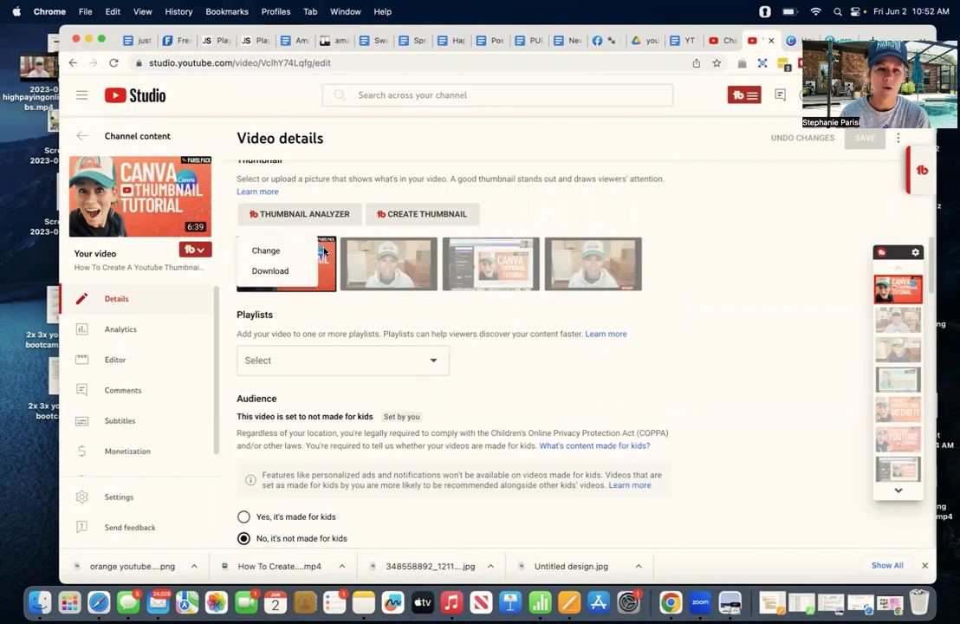
{"action": "left_click", "coordinate": [267, 251]}
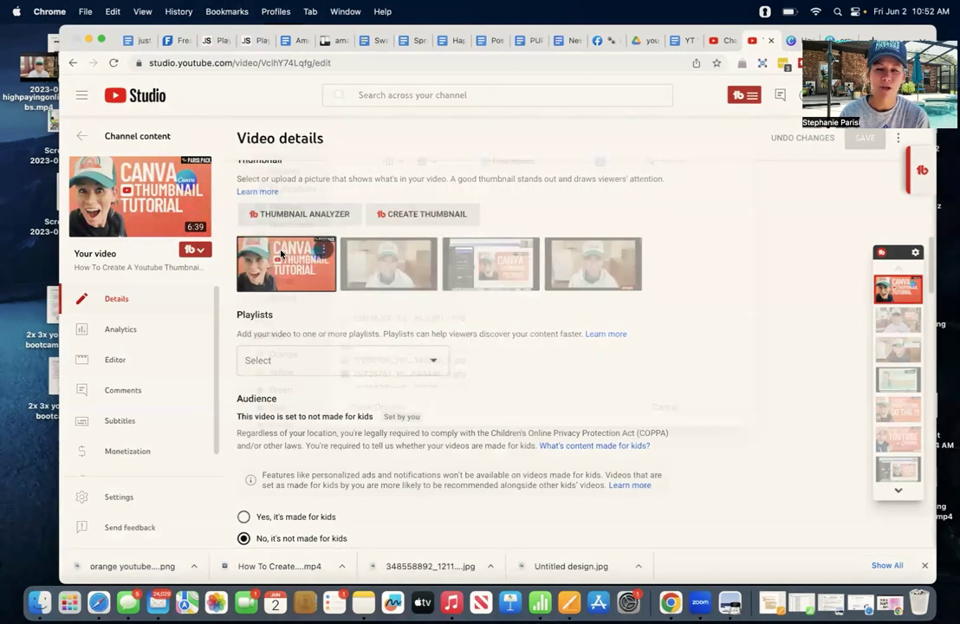
{"action": "scroll", "coordinate": [444, 355], "scroll_direction": "down", "scroll_amount": 15}
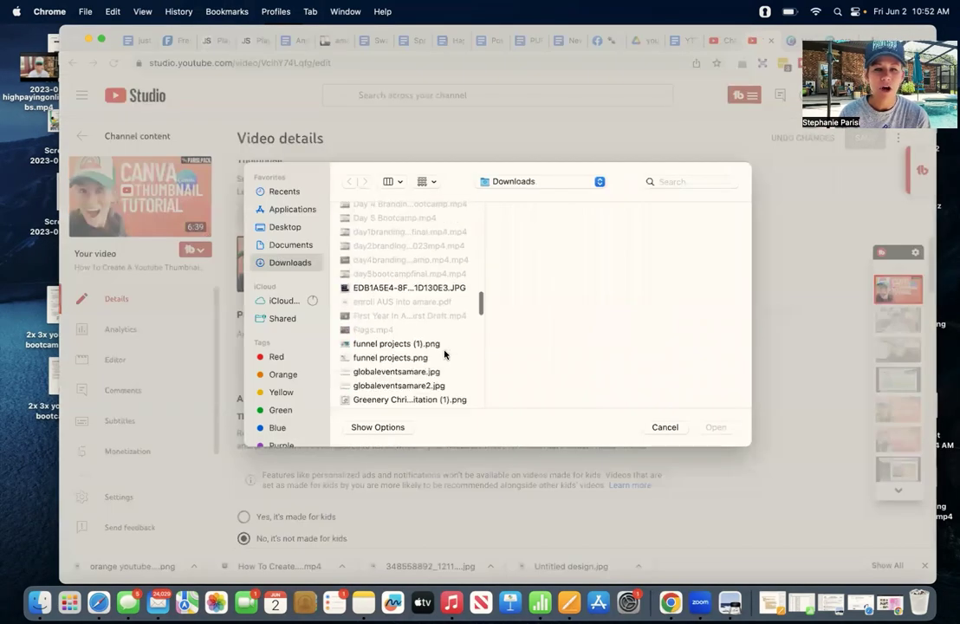
{"action": "scroll", "coordinate": [444, 354], "scroll_direction": "down", "scroll_amount": 3}
{"action": "scroll", "coordinate": [439, 343], "scroll_direction": "up", "scroll_amount": 5}
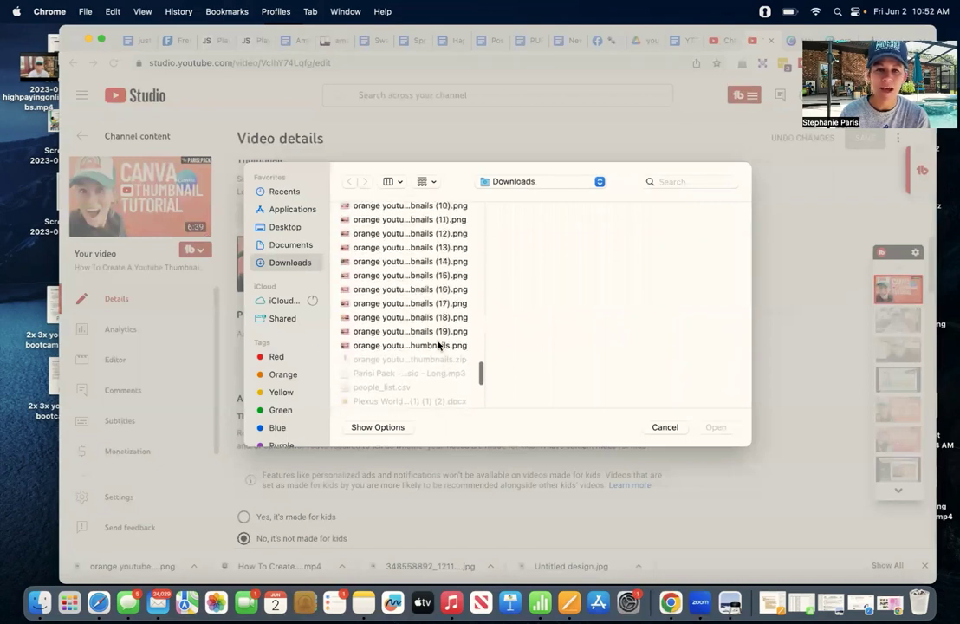
{"action": "left_click", "coordinate": [422, 318]}
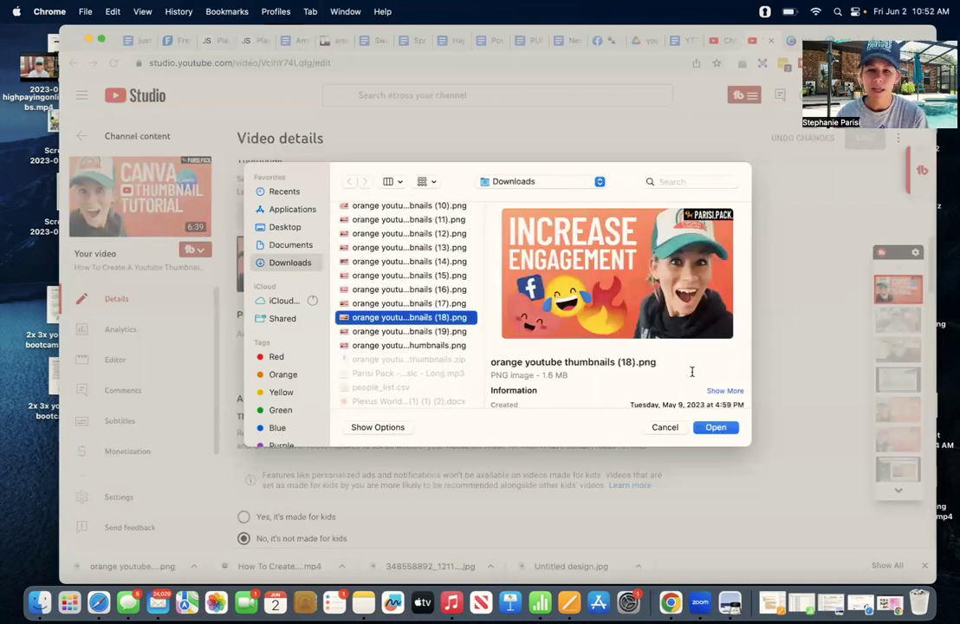
{"action": "left_click", "coordinate": [715, 428]}
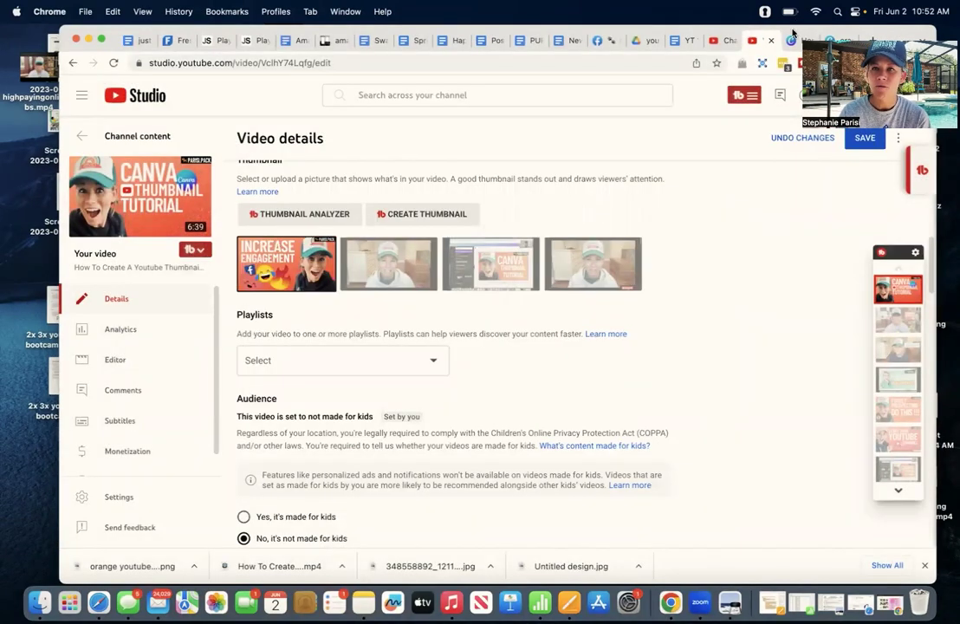
{"action": "left_click_drag", "start_coordinate": [792, 32], "coordinate": [715, 32]}
{"action": "left_click", "coordinate": [788, 140]}
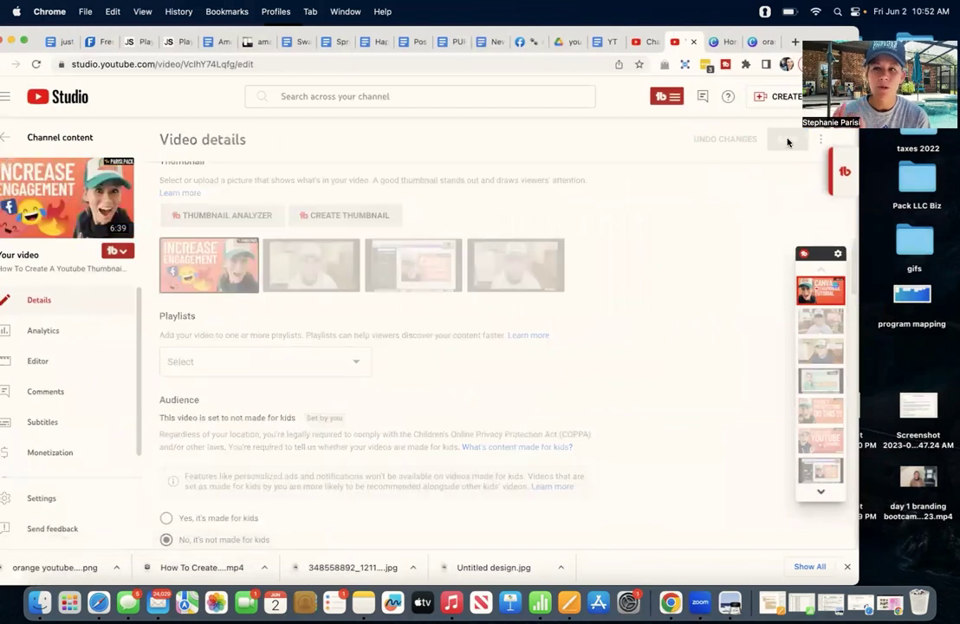